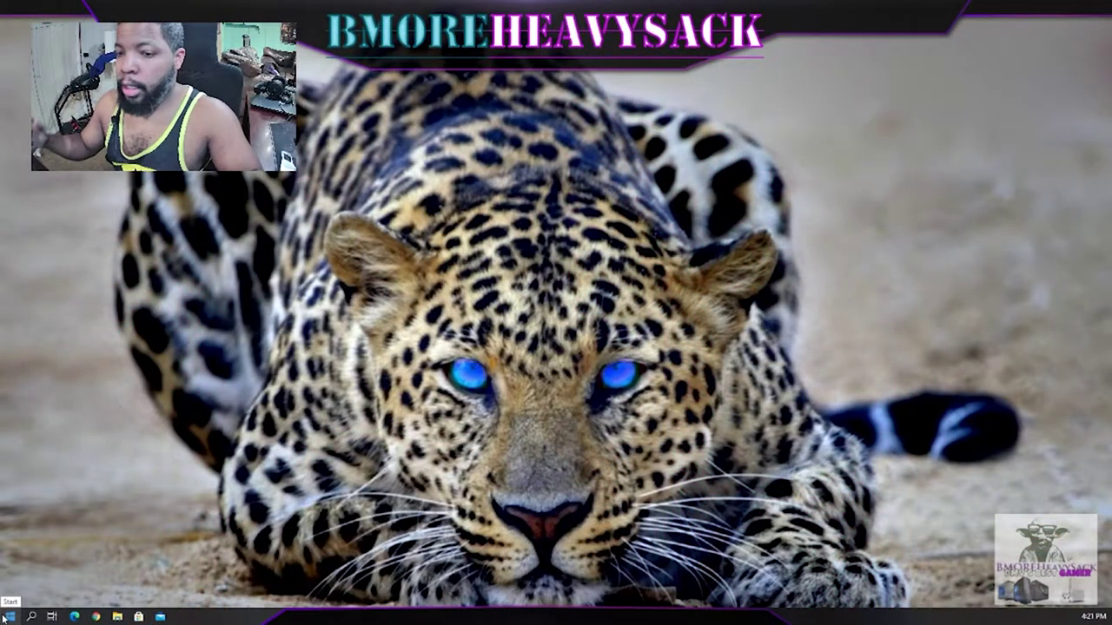
- Search the Start menu for 'disk manger' and open Create and format hard disk partitions
click(7, 618)
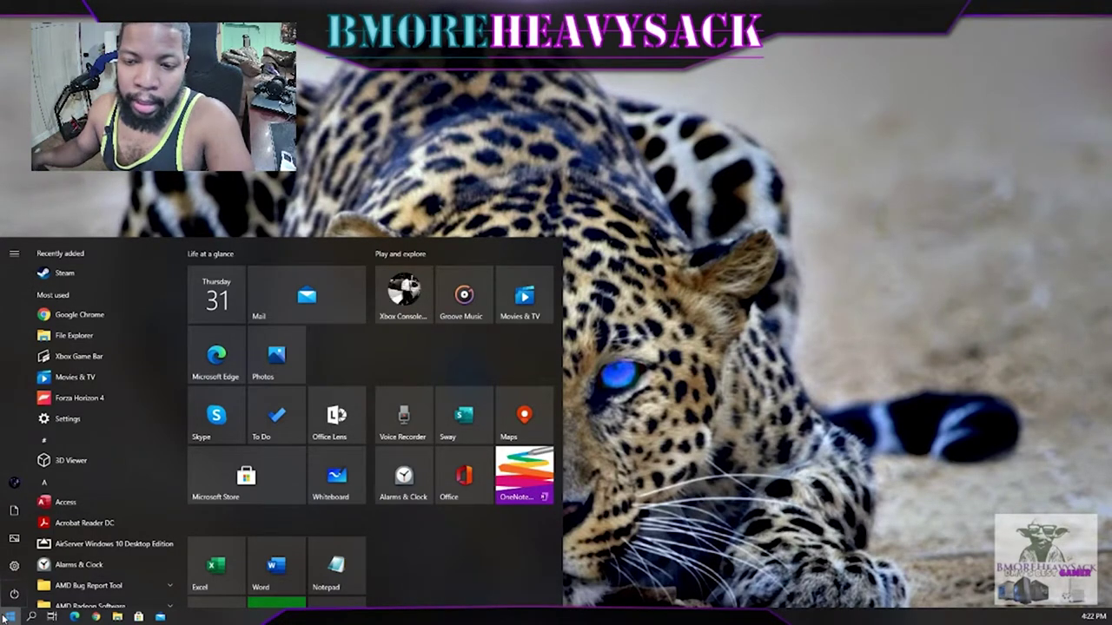
click(6, 617)
click(9, 618)
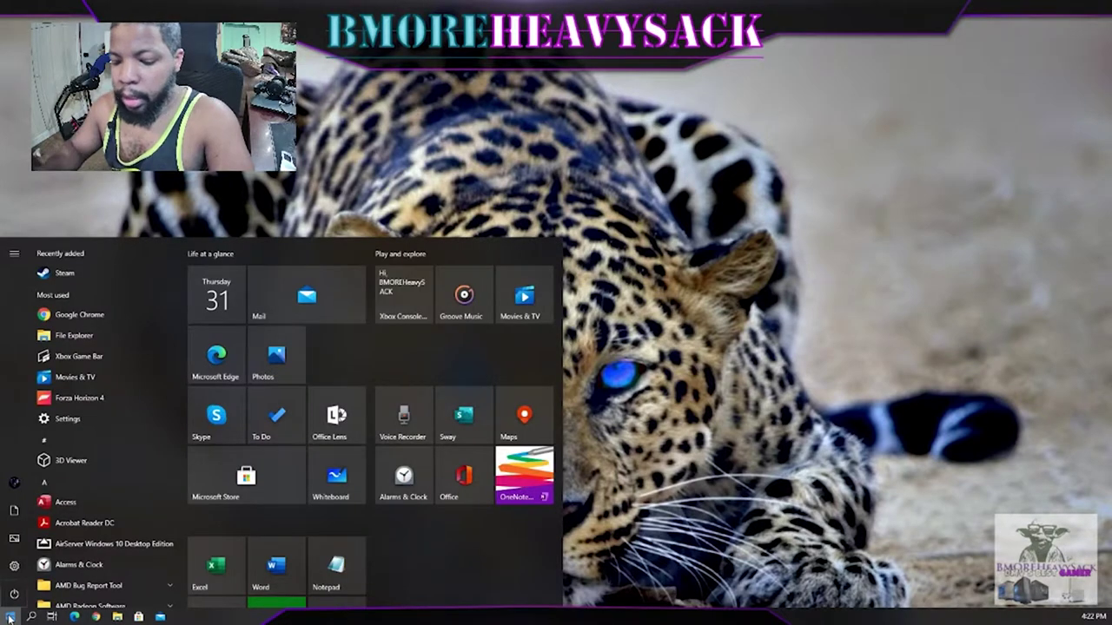
text(disk)
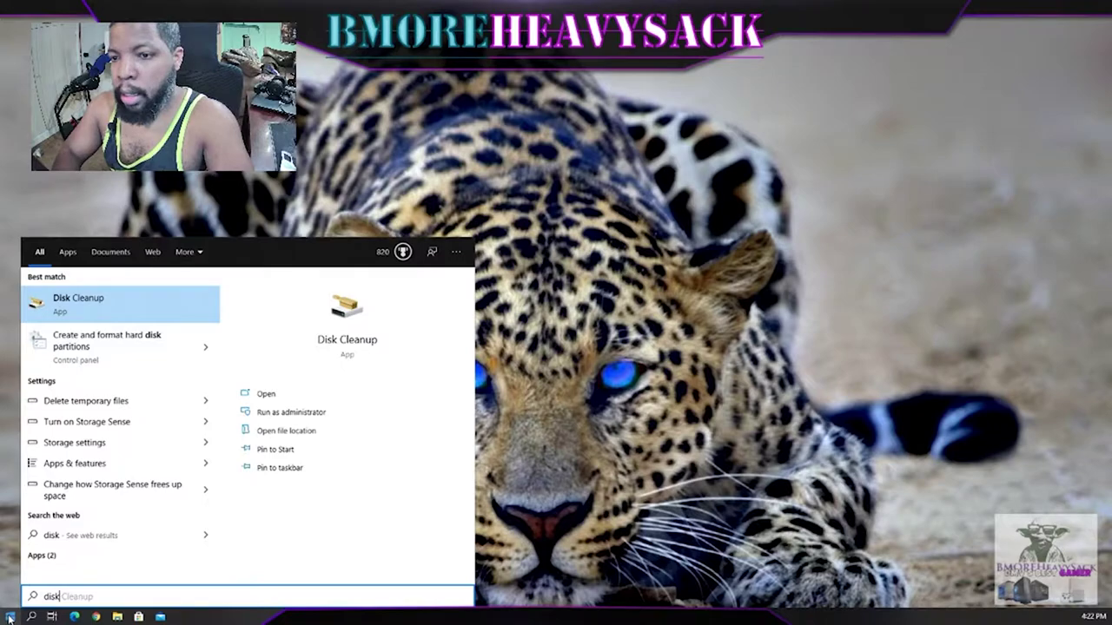
text( ma)
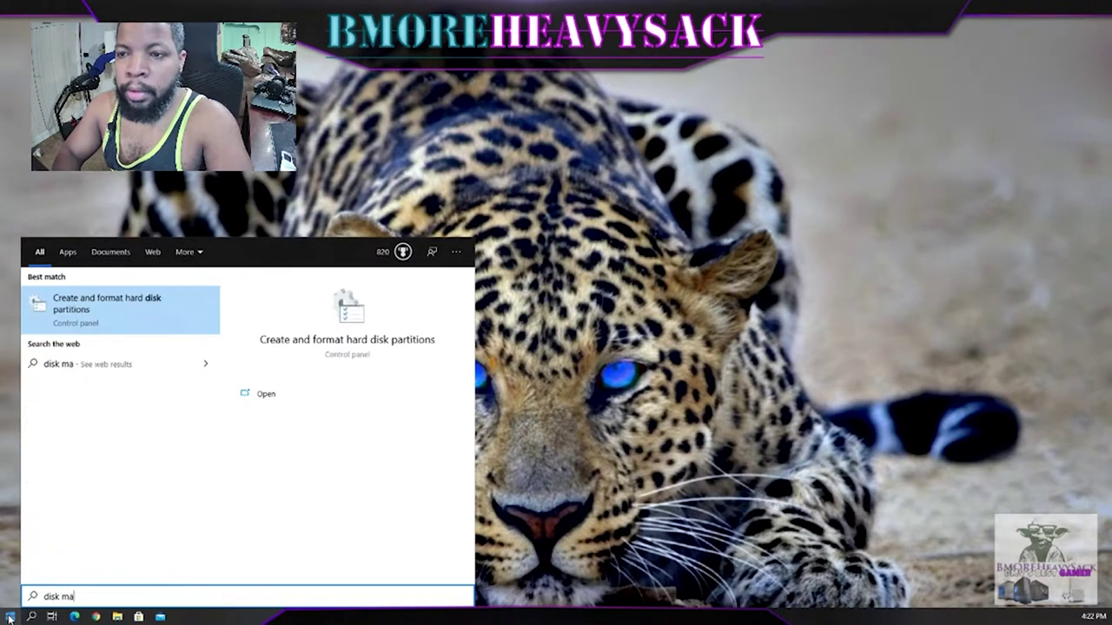
text(nger)
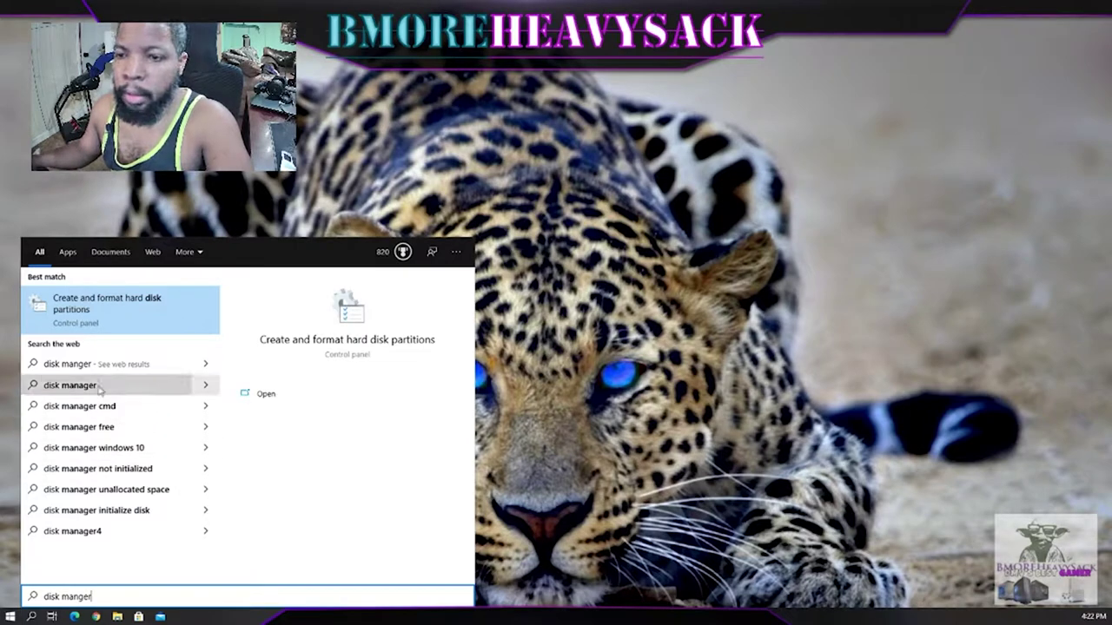
click(100, 325)
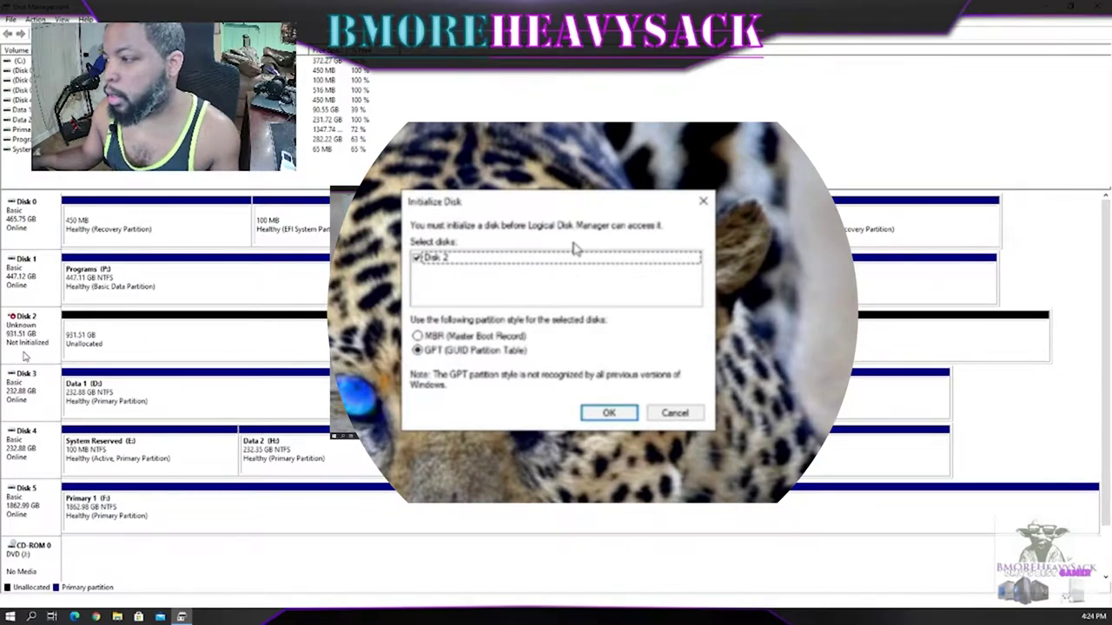
- Initialize the 931 GB Disk 2 with a GPT partition table, then bring up This PC in File Explorer
right_click(27, 356)
click(59, 352)
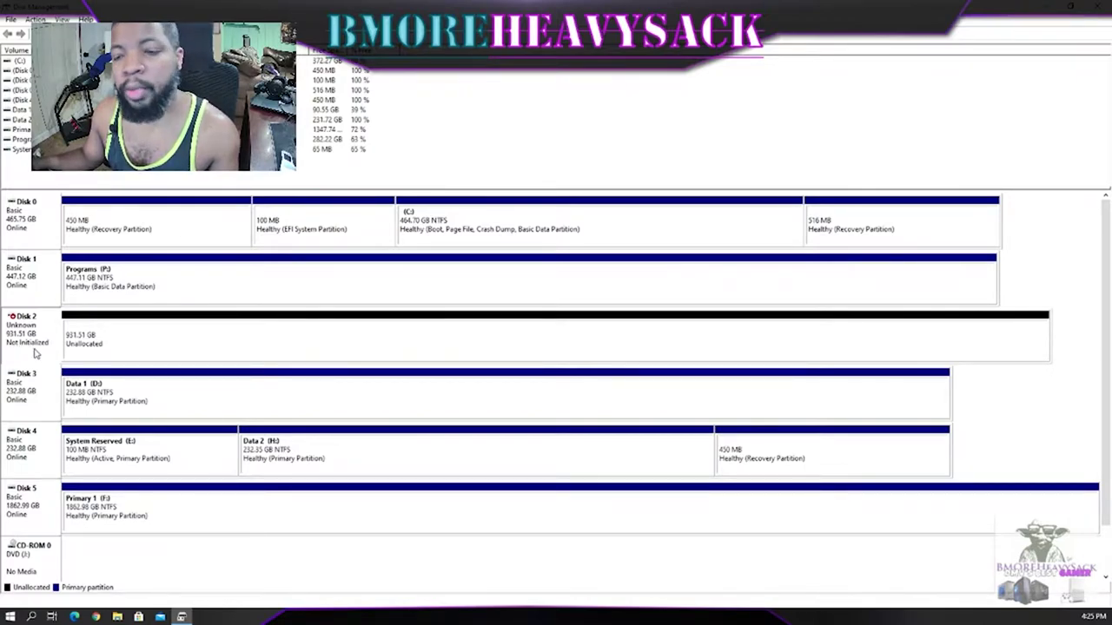
right_click(36, 351)
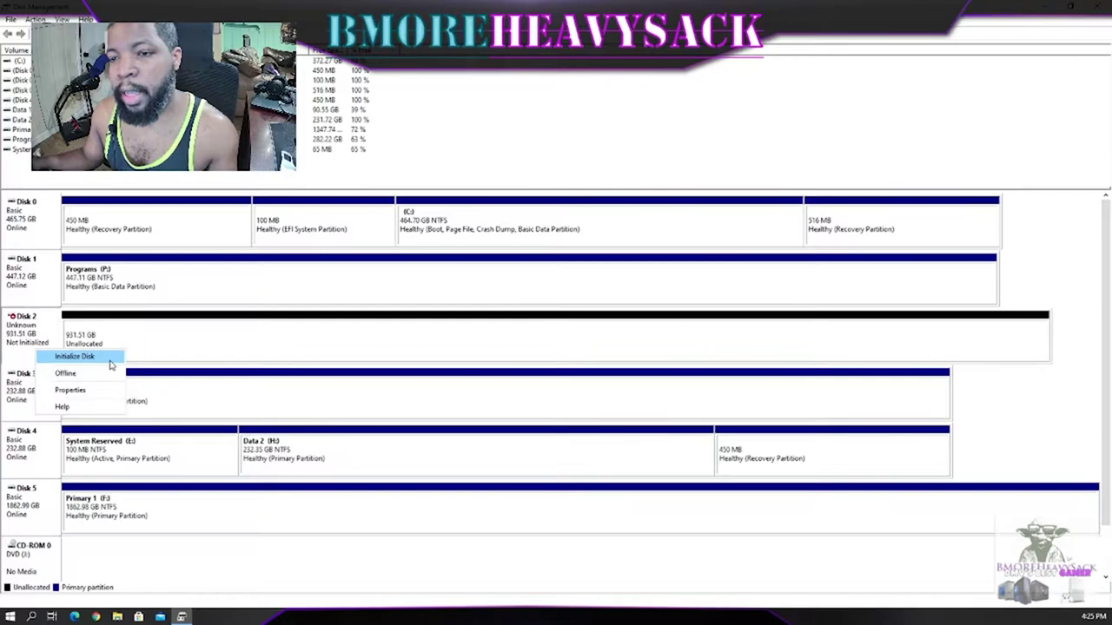
click(78, 357)
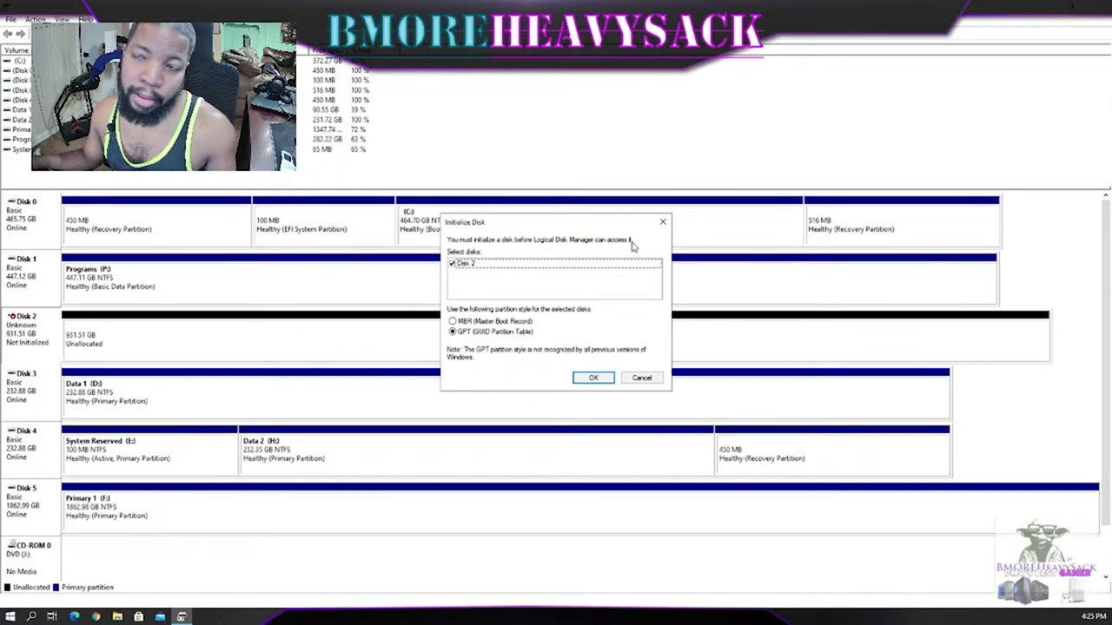
click(593, 379)
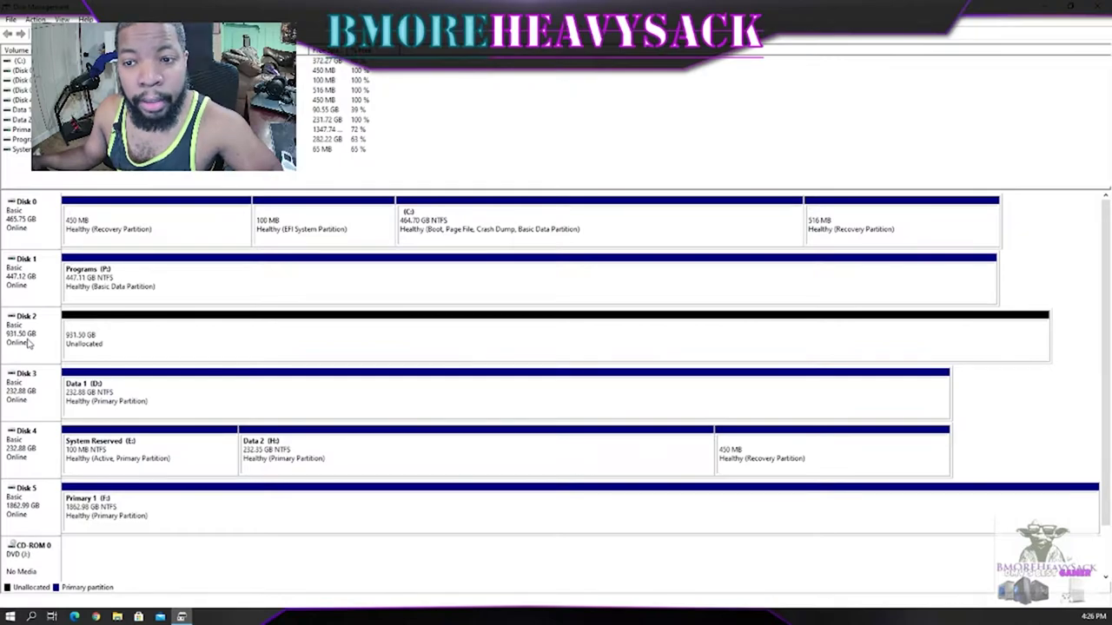
key(super+e)
drag(461, 111, 570, 97)
scroll(743, 383, down, 1)
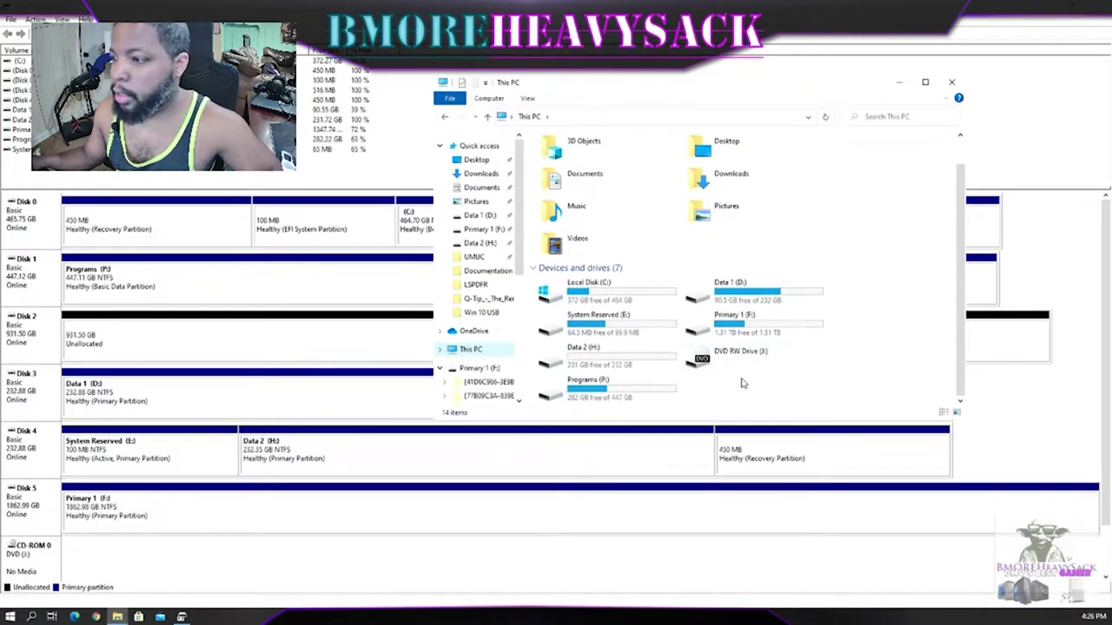
scroll(640, 411, up, 1)
scroll(694, 390, down, 1)
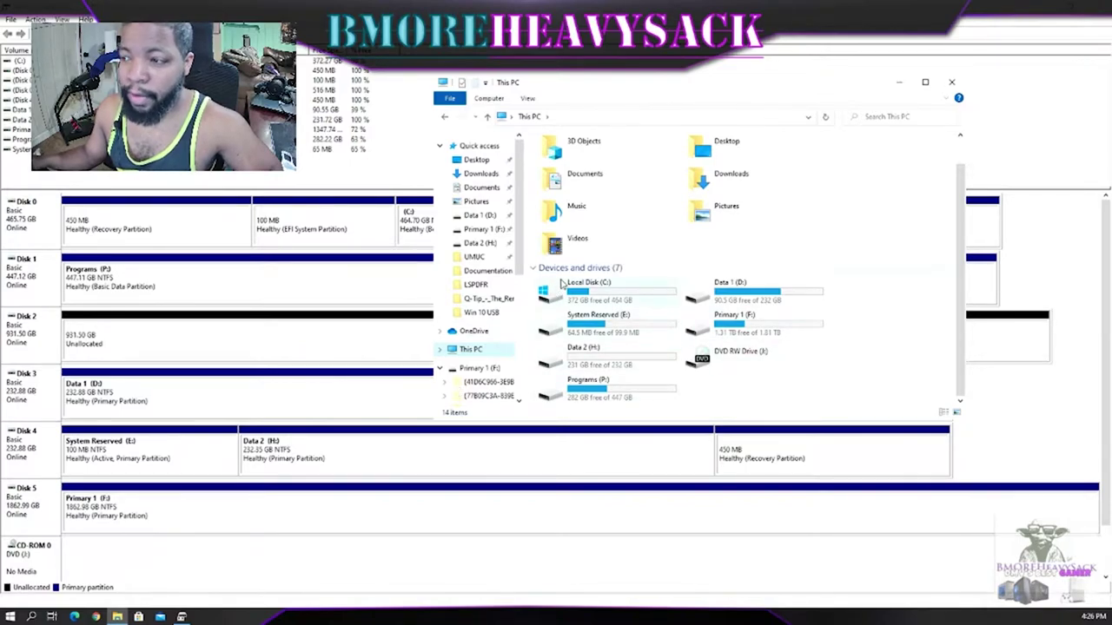
click(899, 82)
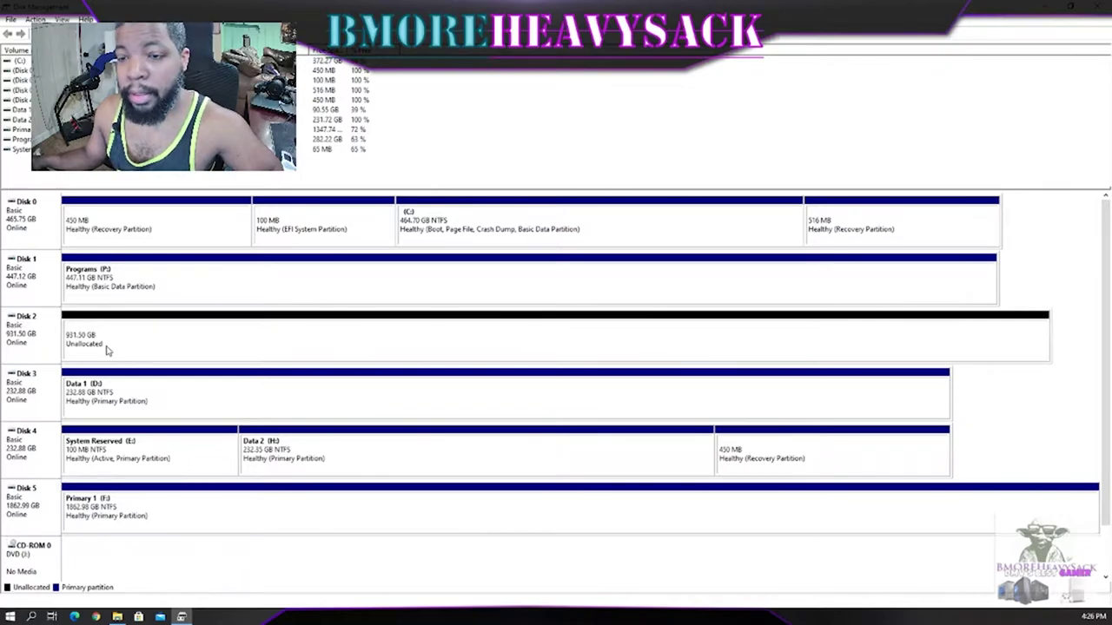
- Start a new simple volume on Disk 2's unallocated space, changing its size to end in 52
right_click(241, 348)
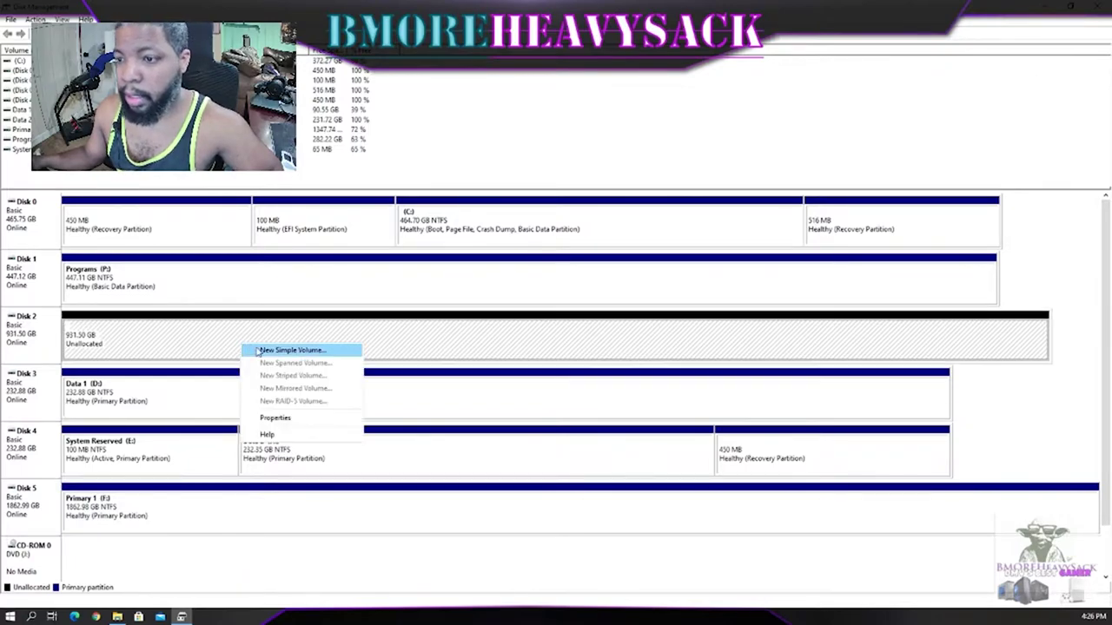
right_click(200, 352)
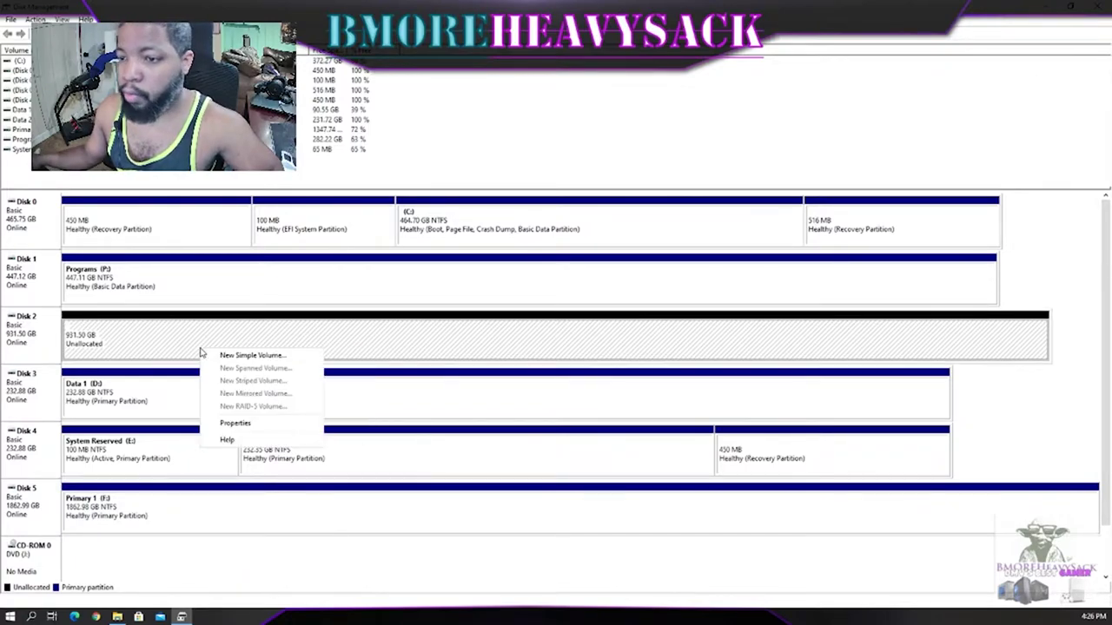
click(296, 358)
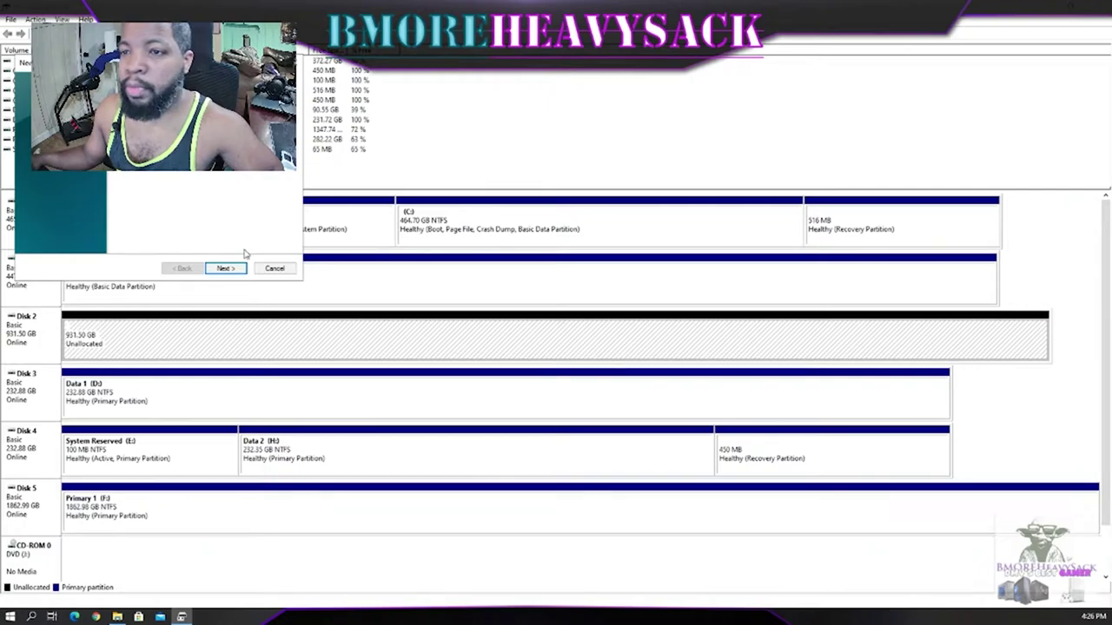
click(225, 270)
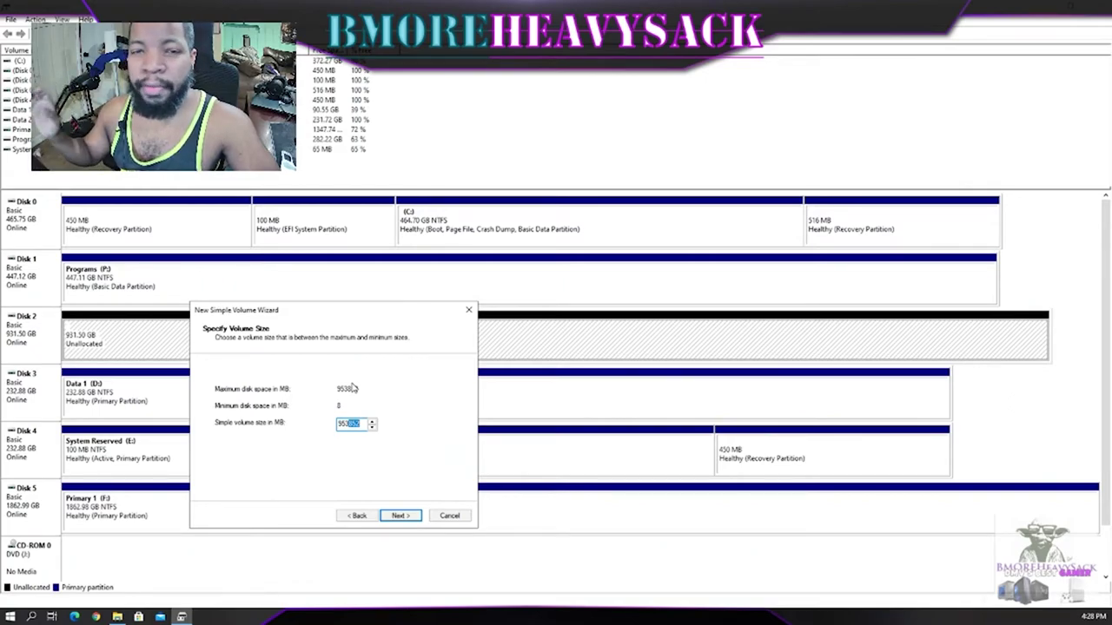
click(348, 423)
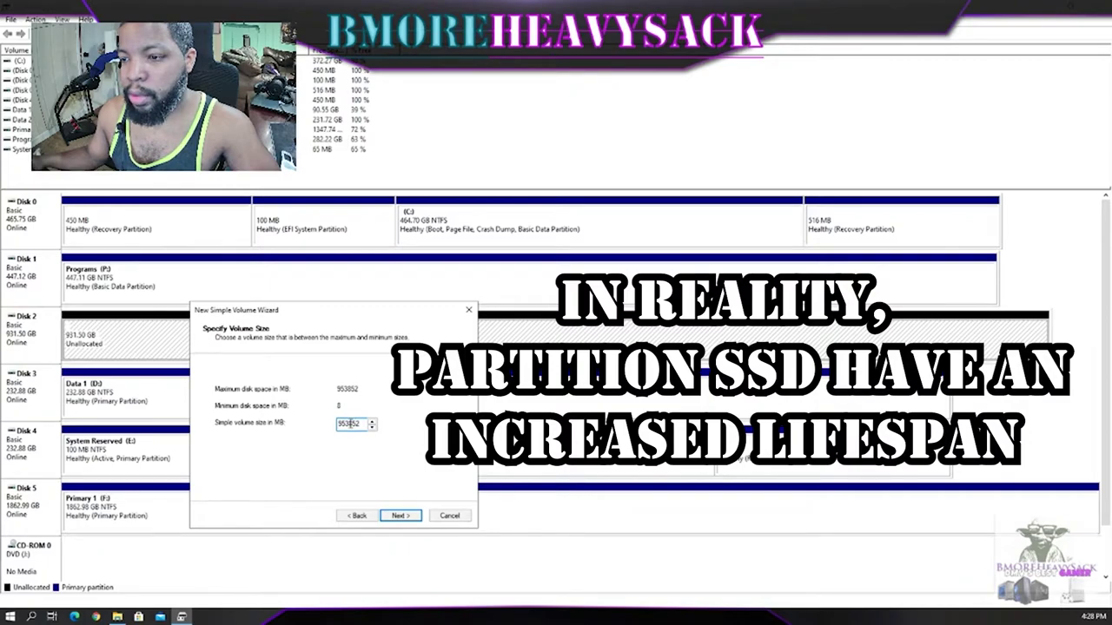
drag(348, 423, 361, 424)
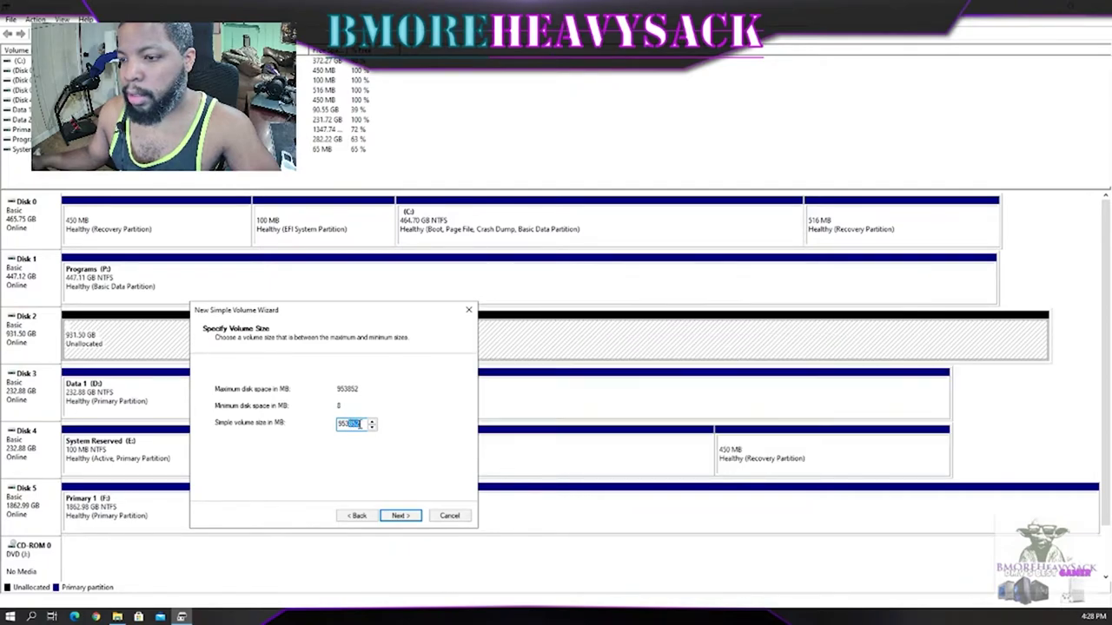
text(52)
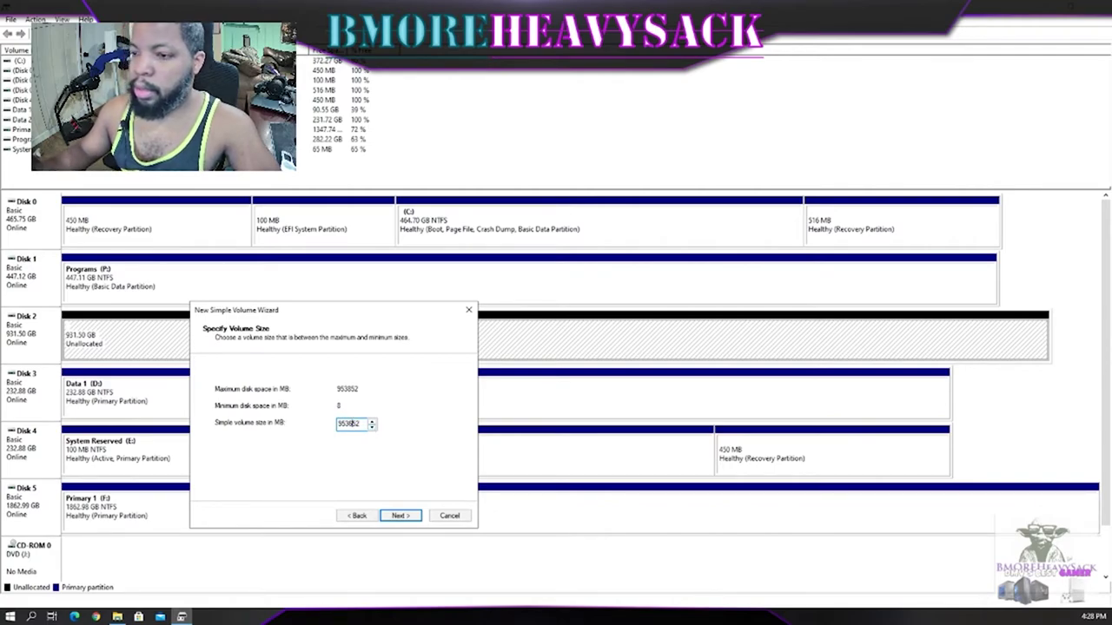
click(414, 516)
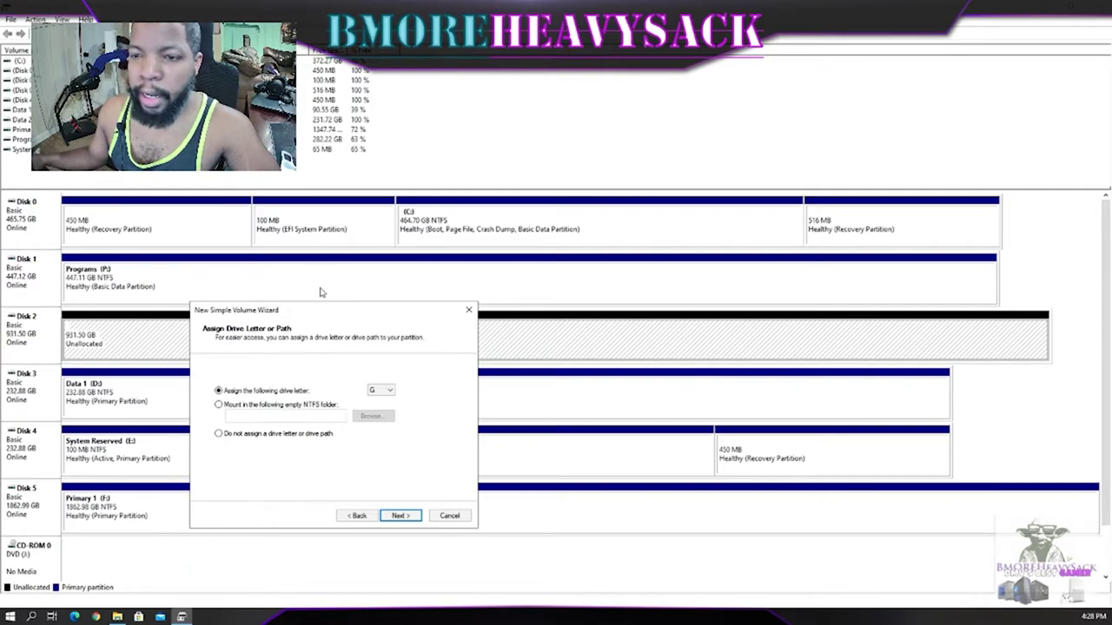
- Keep drive letter G, label the volume 'Gaming' with NTFS formatting, and finish the wizard
drag(315, 312, 447, 291)
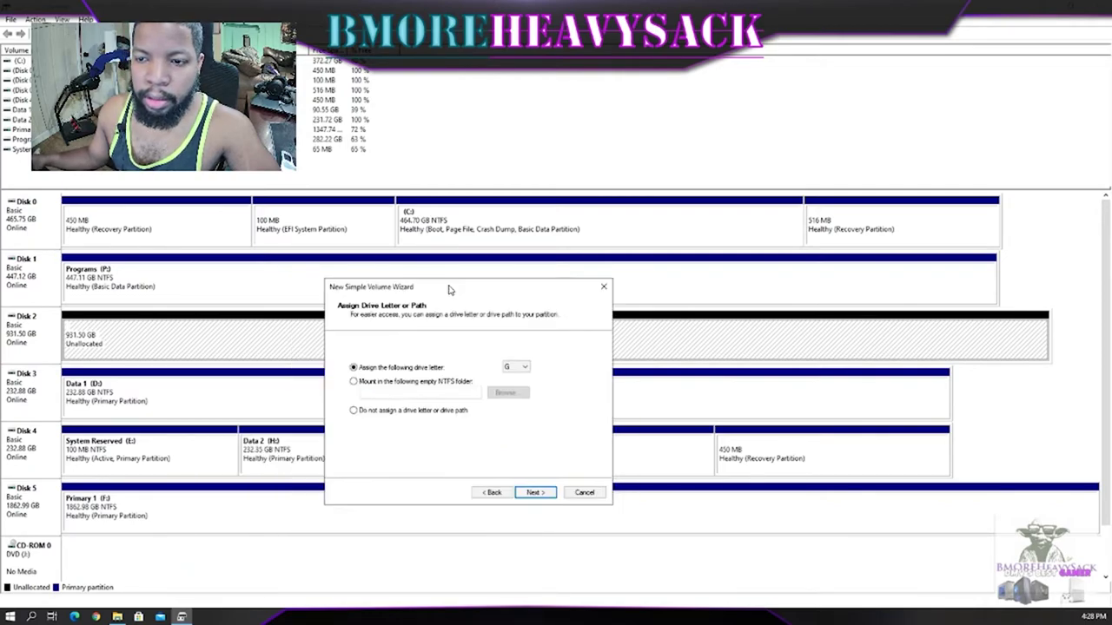
click(544, 492)
drag(494, 423, 355, 420)
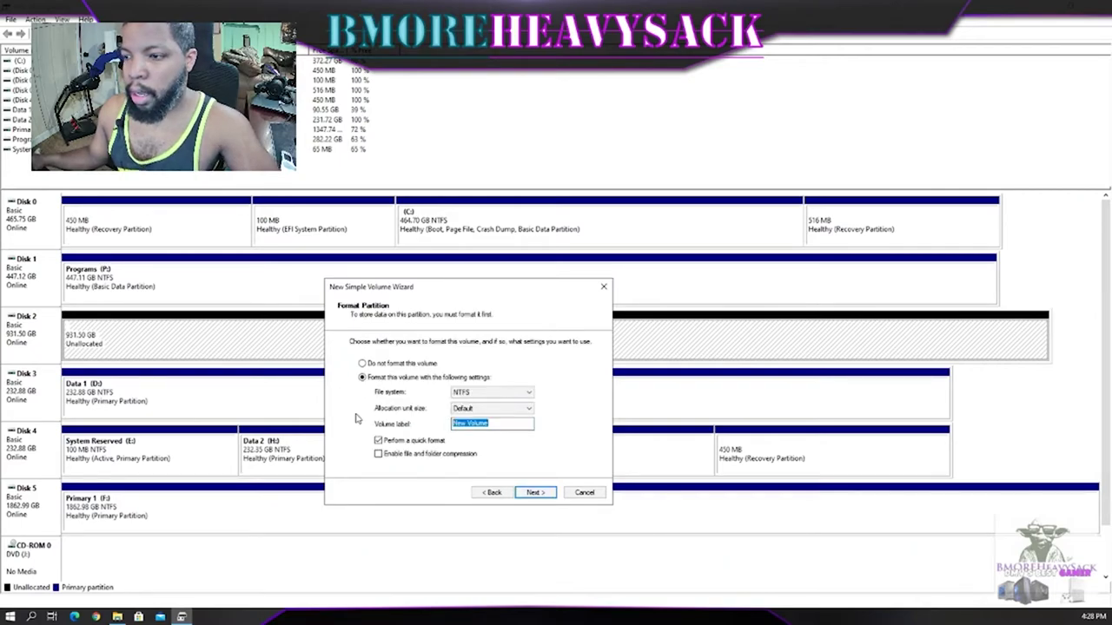
text(Ga)
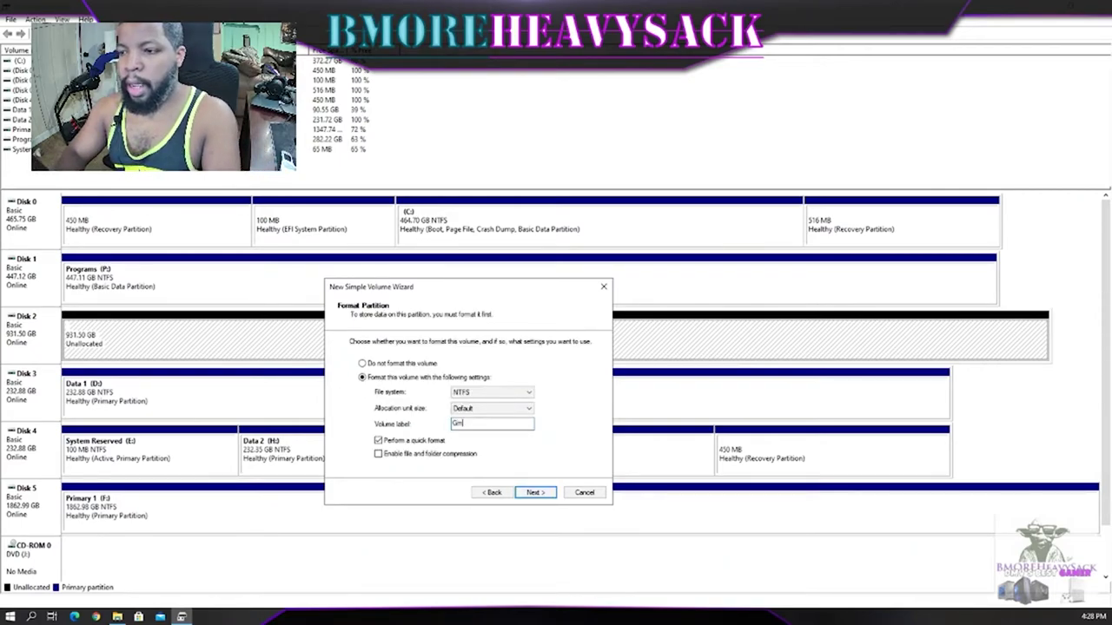
text(ming)
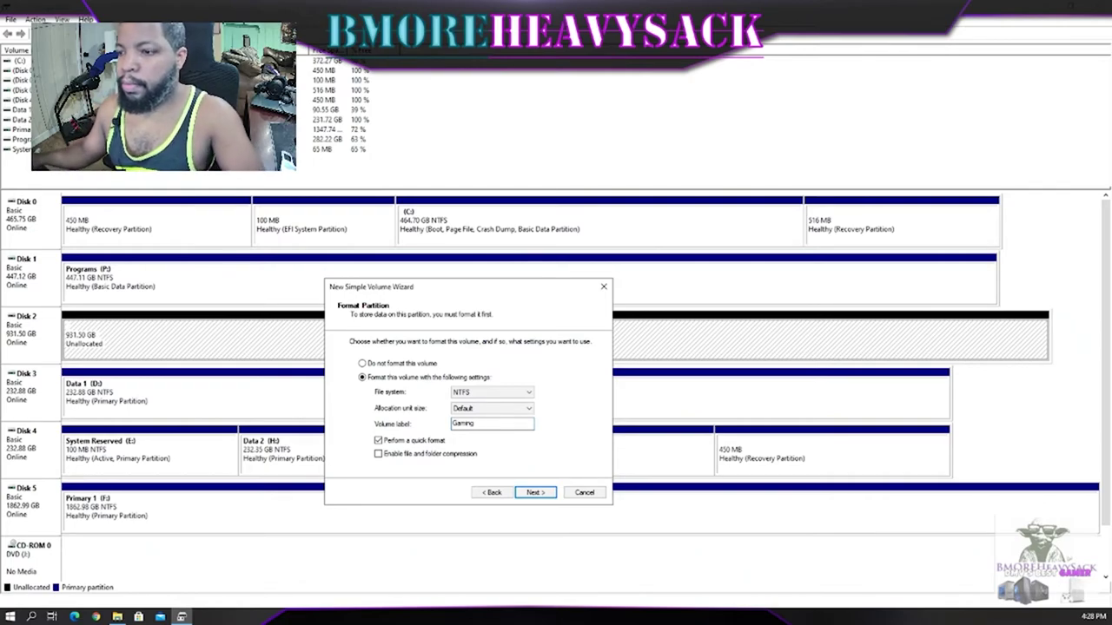
click(547, 493)
click(535, 492)
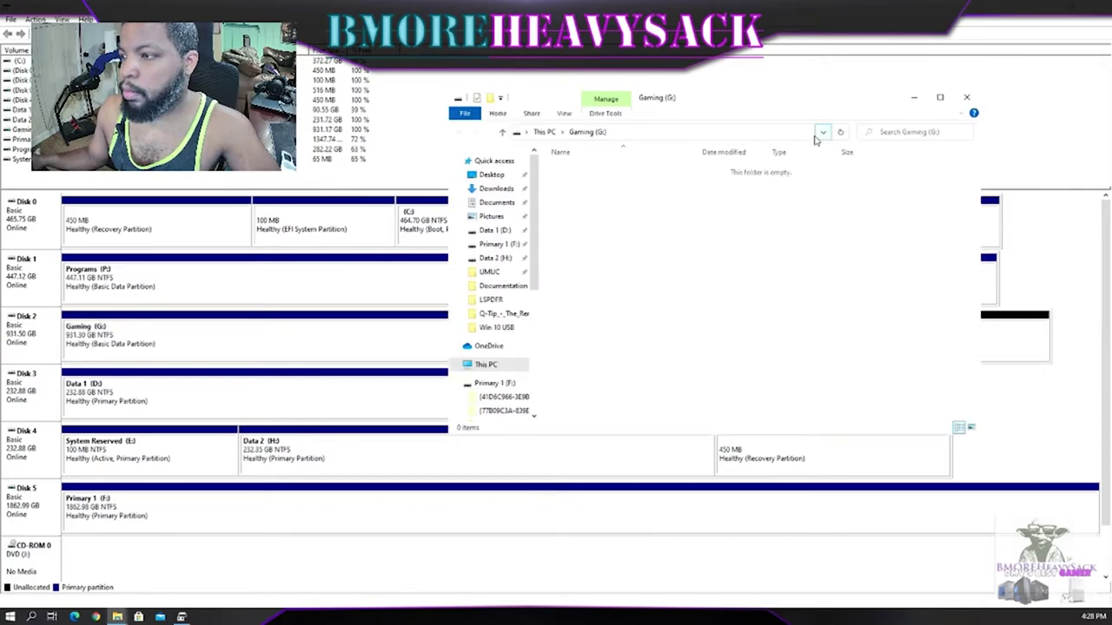
- Show This PC alone in Explorer with other windows minimized, and select the Gaming (G:) drive
click(506, 133)
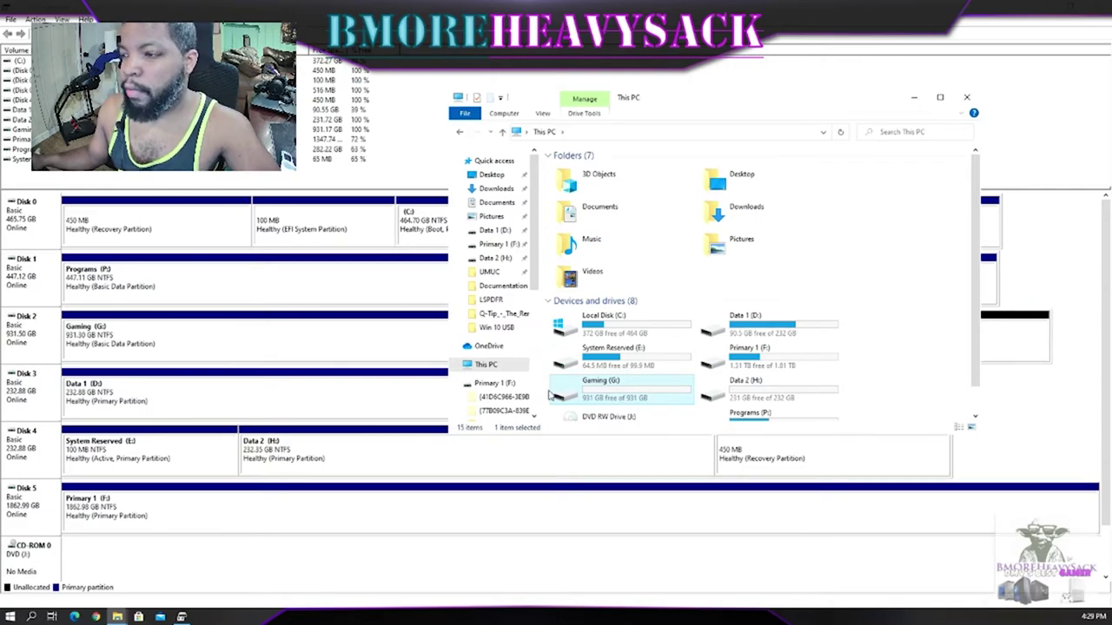
drag(801, 97, 693, 109)
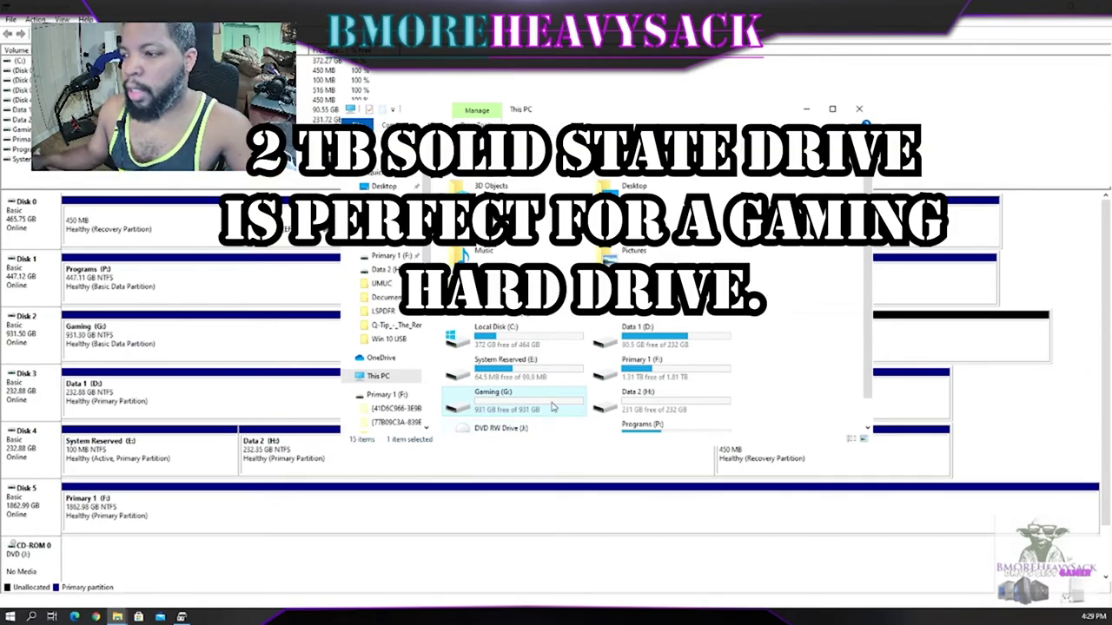
click(622, 380)
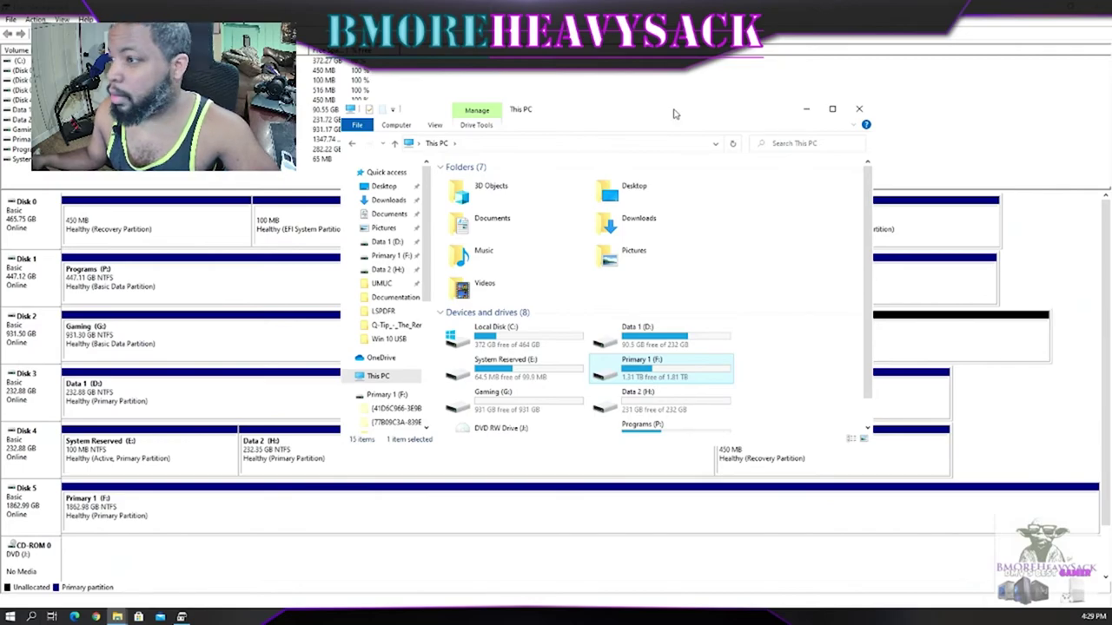
drag(675, 111, 558, 152)
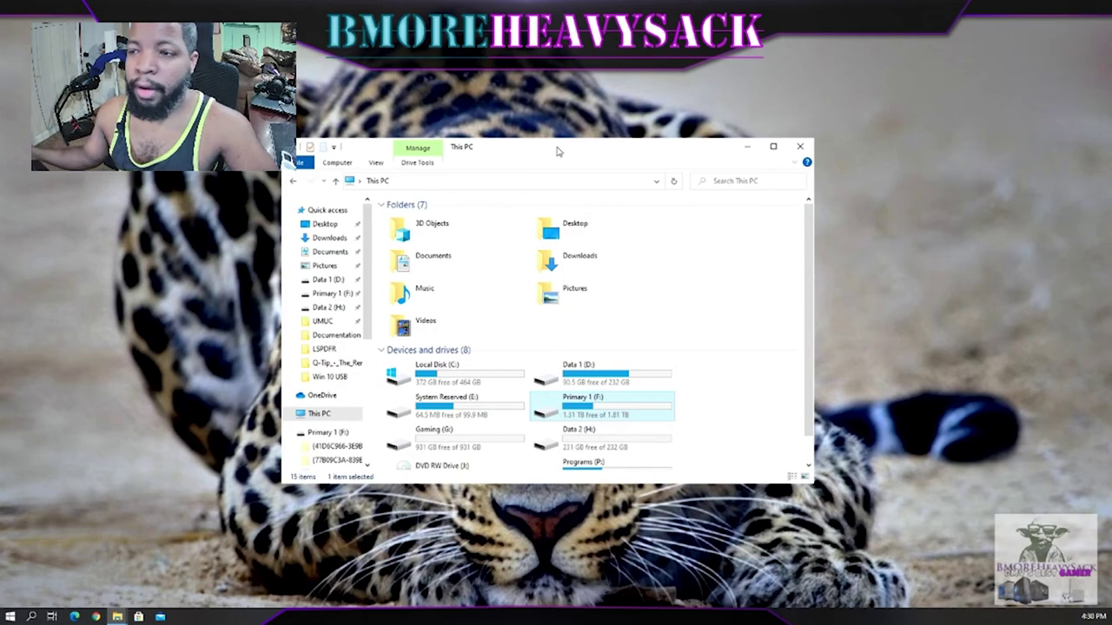
scroll(561, 303, down, 1)
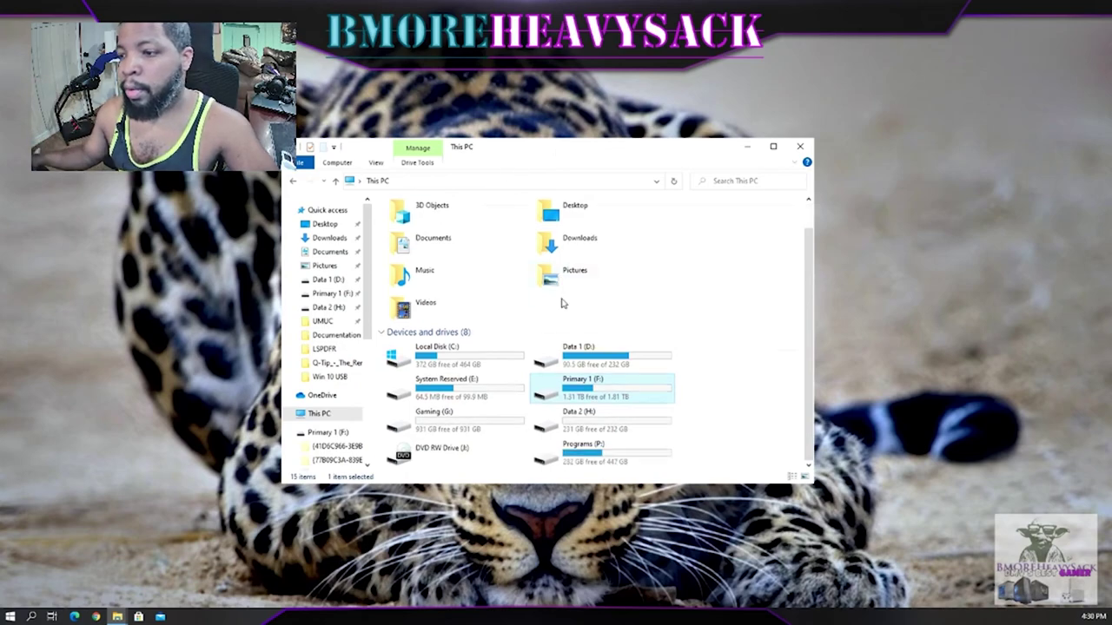
click(463, 426)
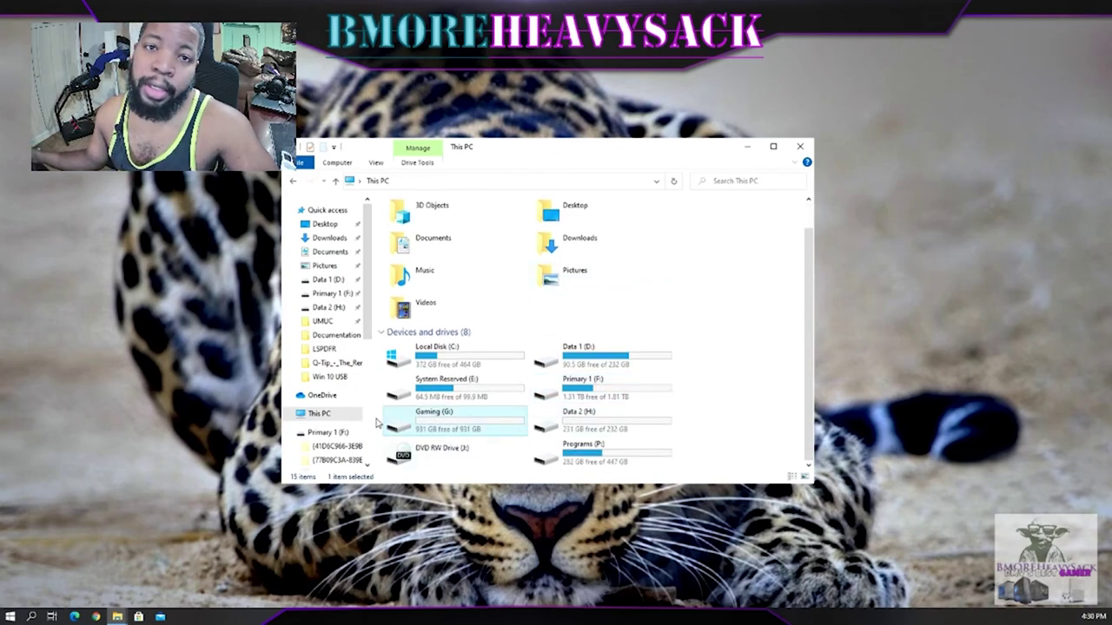